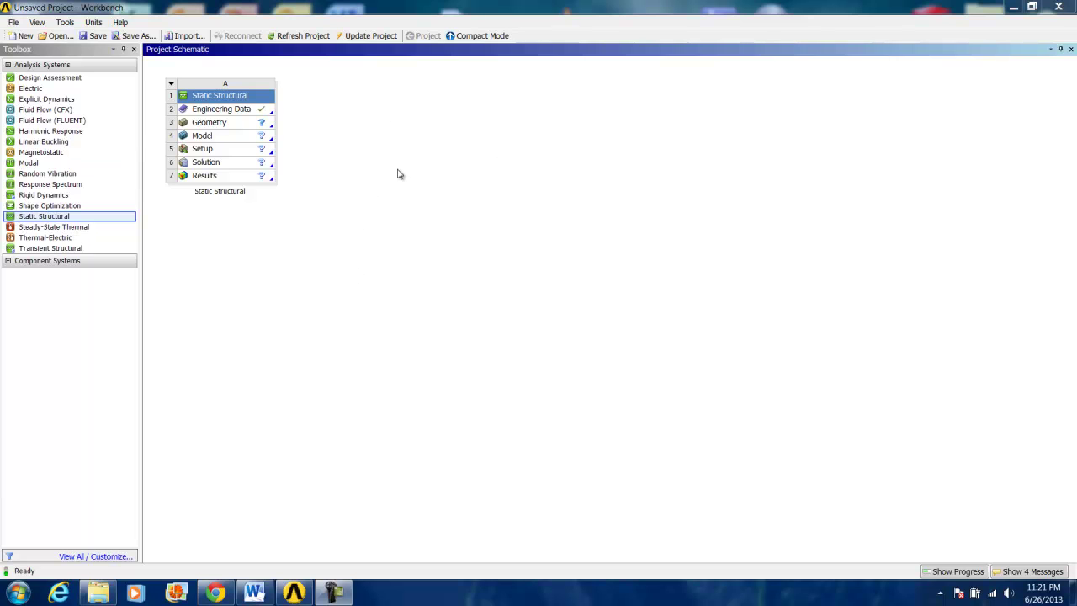
Save the Workbench project as 'I-Beam' in Desktop > SimCafe > I-Beam.
left_click(13, 22)
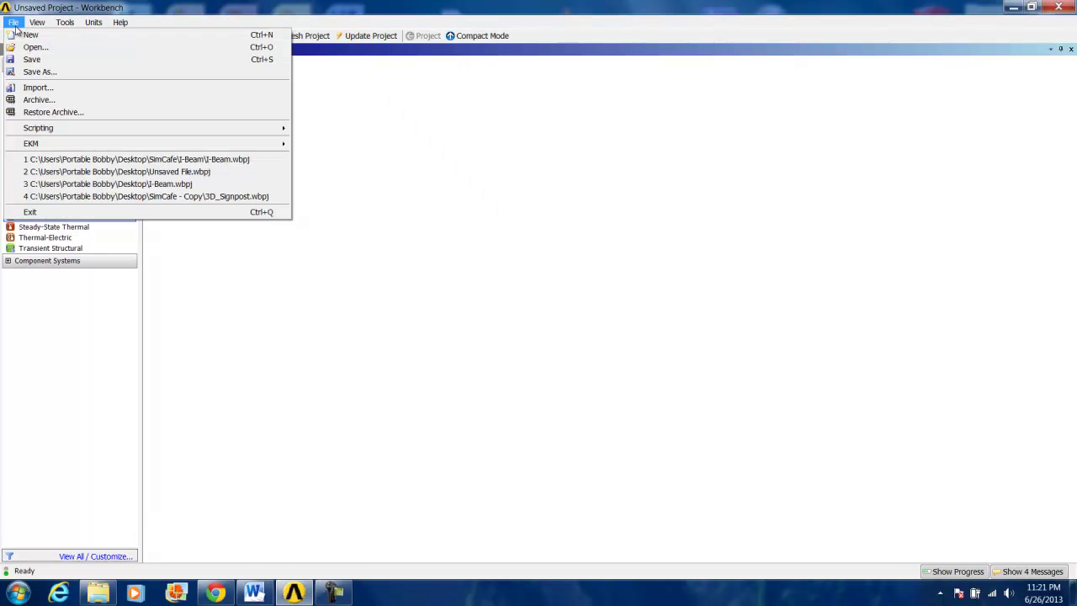
left_click(38, 72)
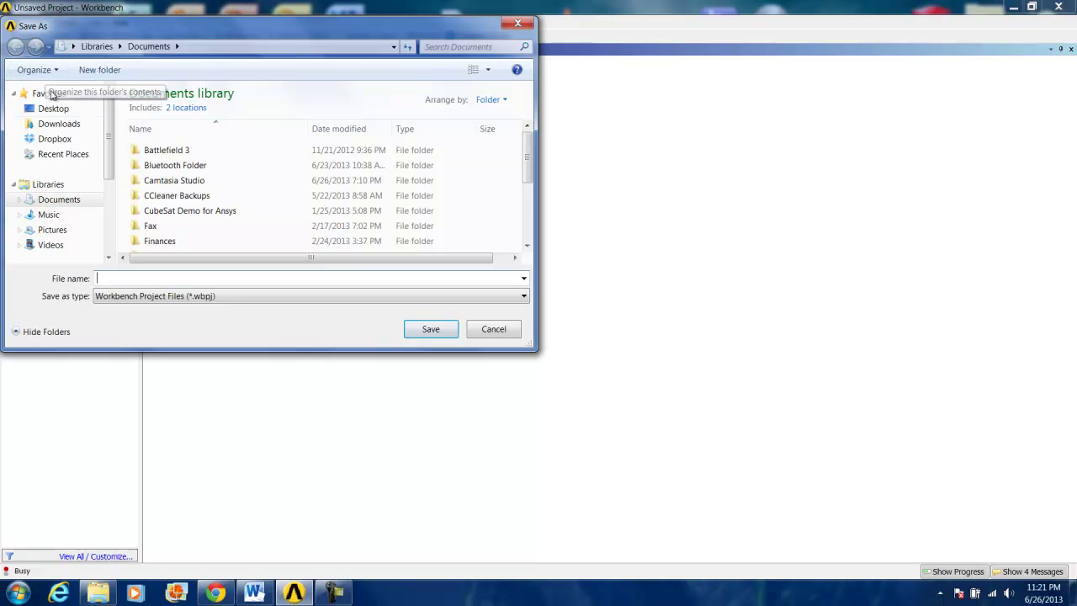
left_click(66, 109)
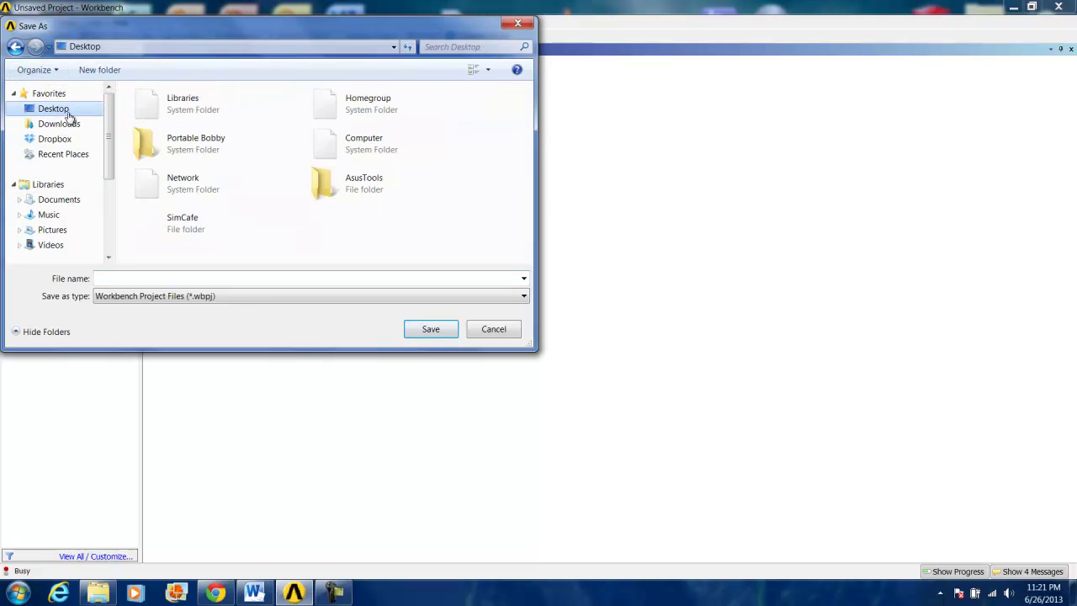
double_click(181, 221)
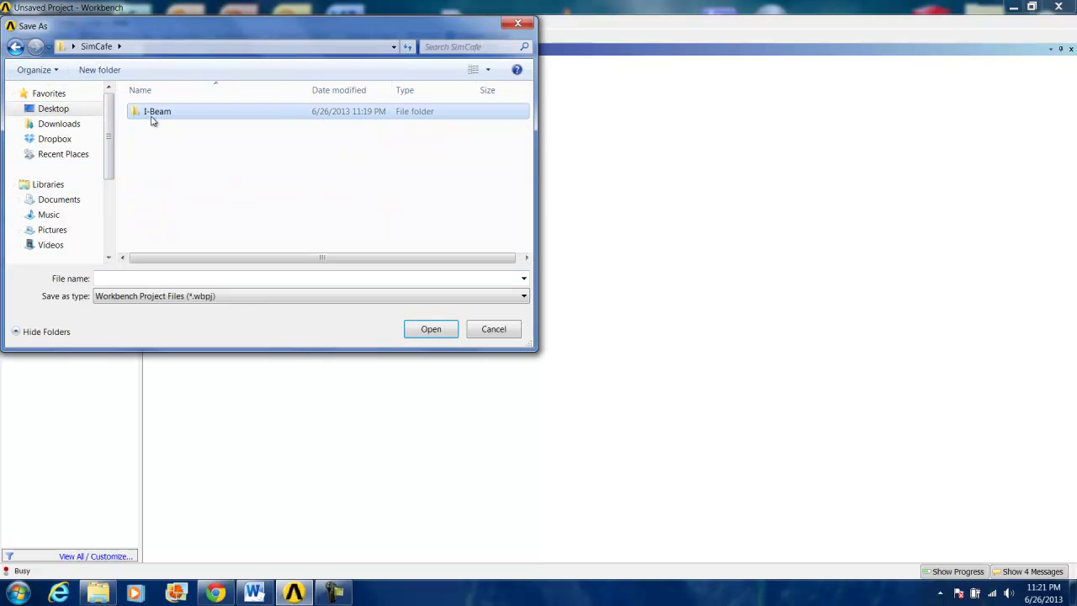
double_click(151, 118)
left_click(128, 279)
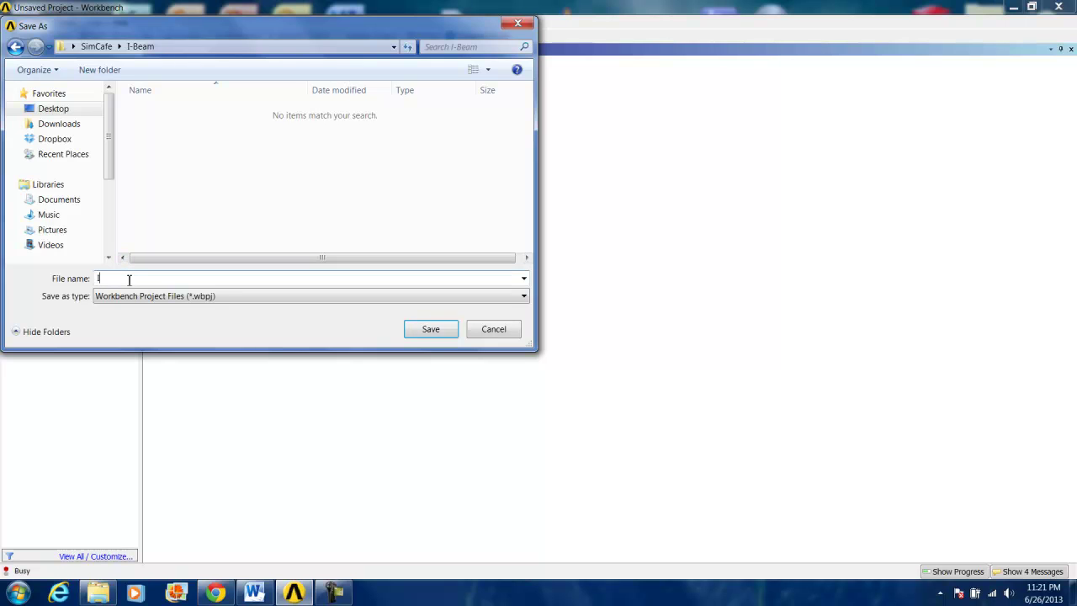
type("I-Beam")
left_click(430, 329)
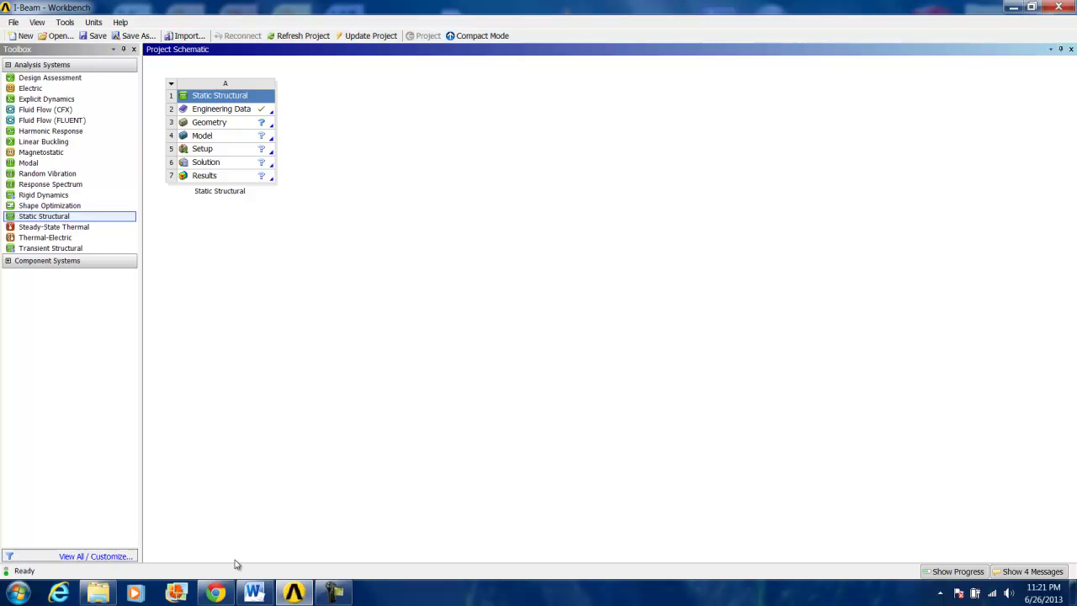
Download I-Beam.agdb from the SimCafe I-Beam Geometry page in Chrome.
left_click(216, 592)
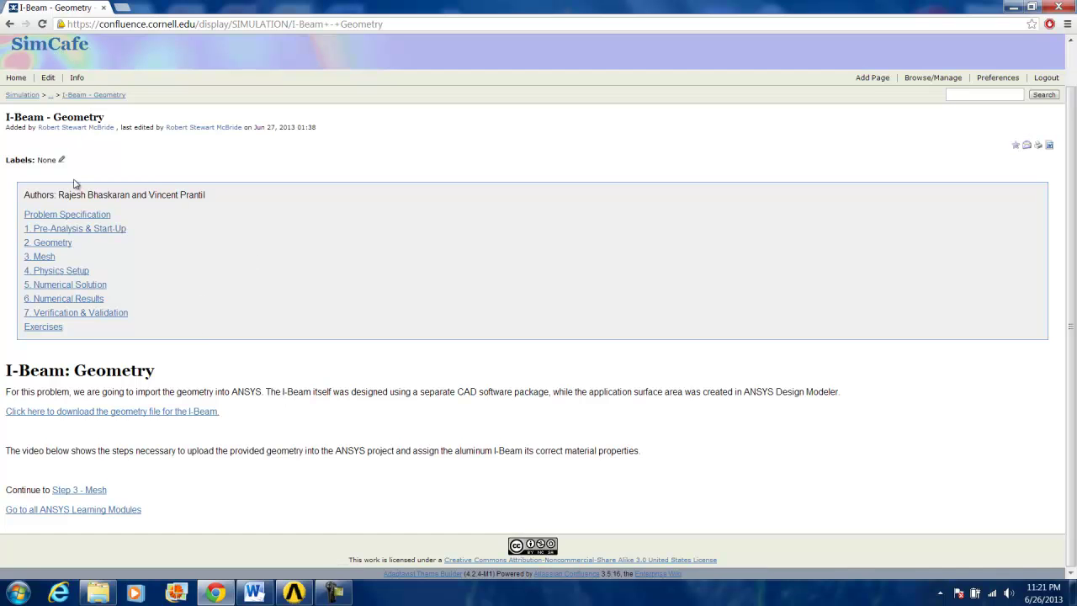
left_click(60, 412)
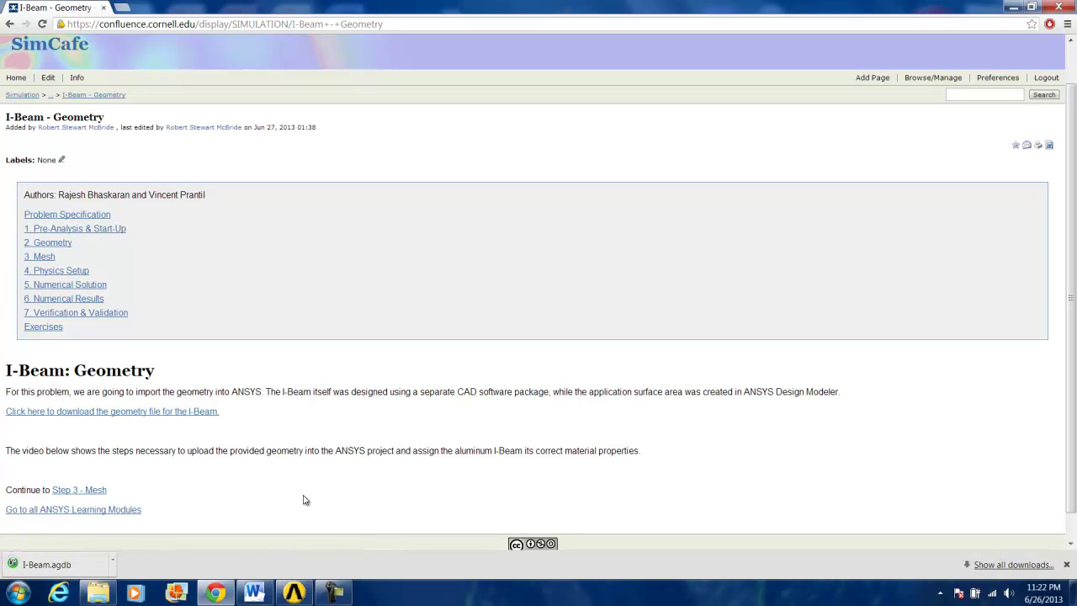
Import the I-Beam geometry file from Downloads into the Static Structural Geometry cell.
mouse_move(305, 592)
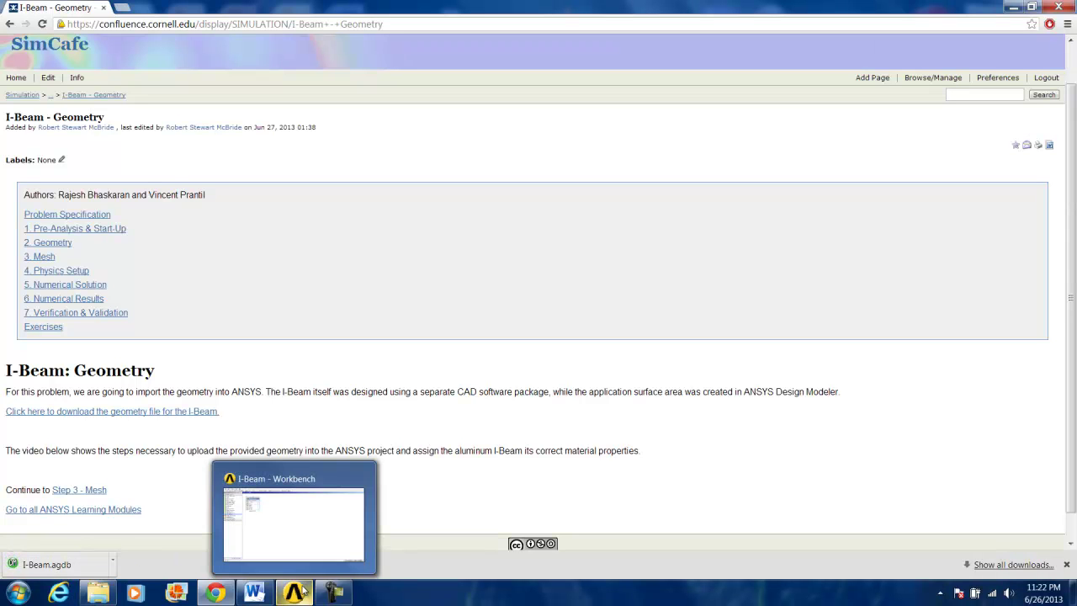
left_click(294, 515)
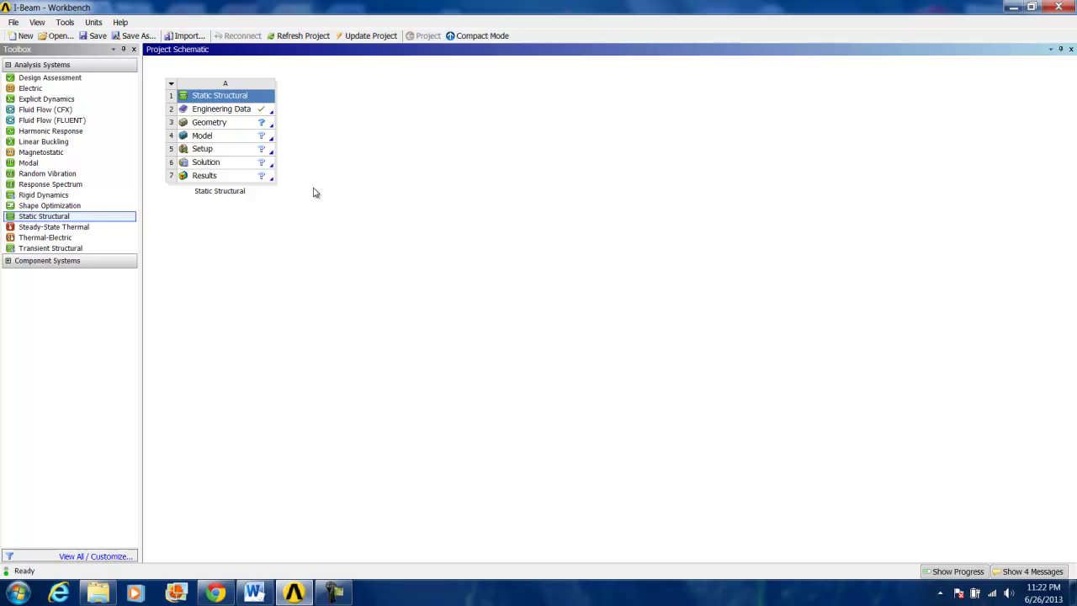
right_click(242, 124)
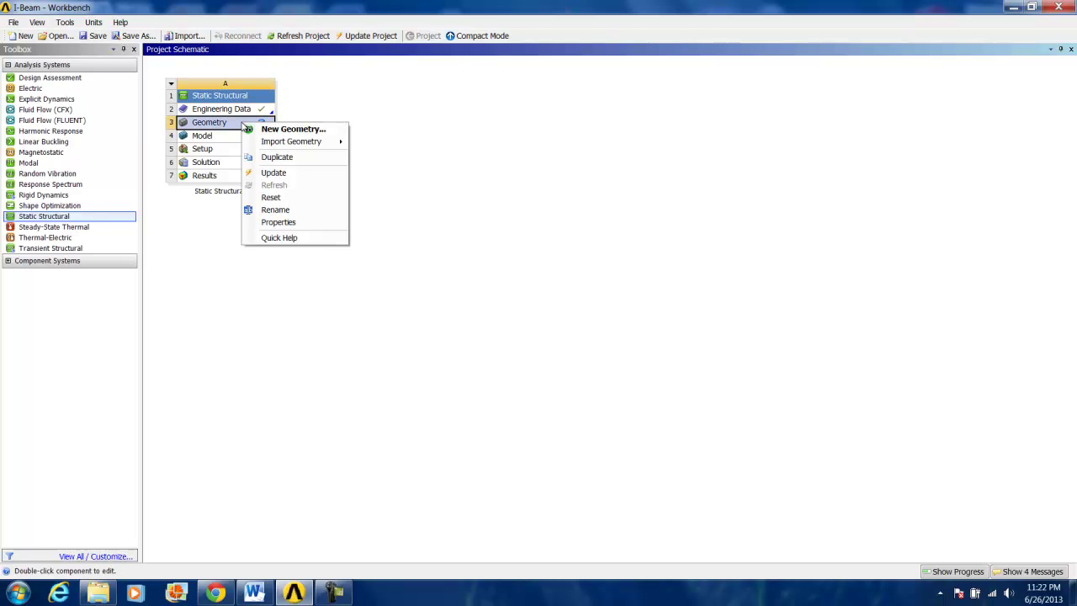
mouse_move(311, 143)
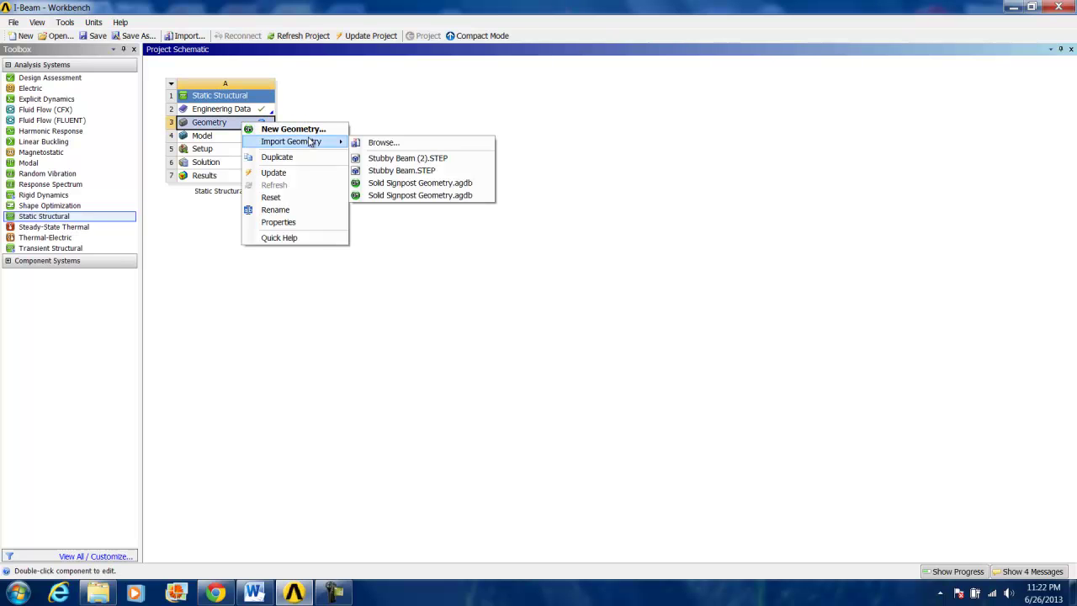
left_click(368, 143)
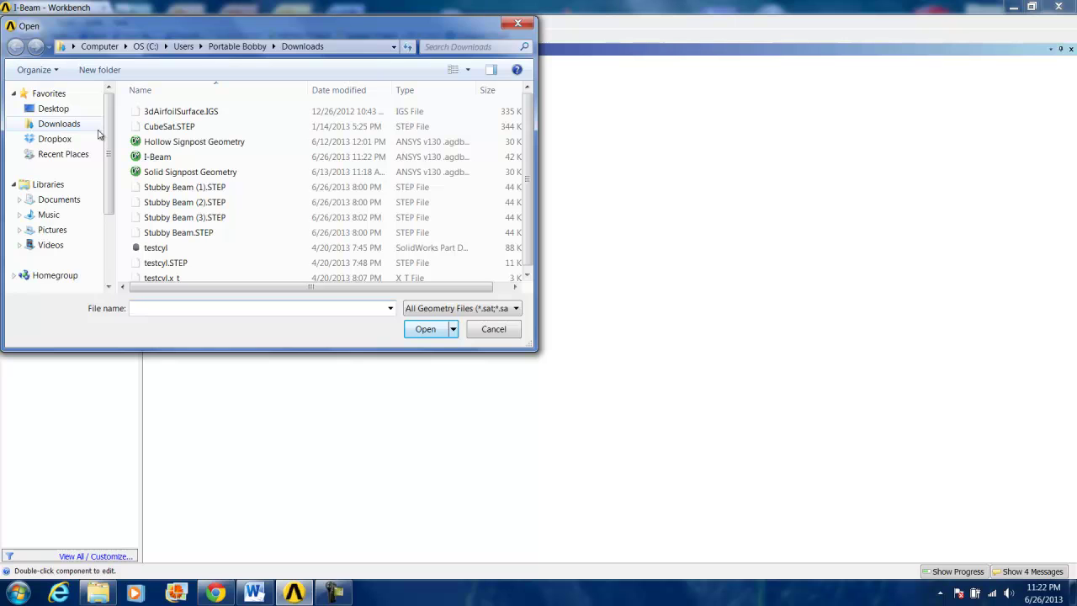
left_click(63, 126)
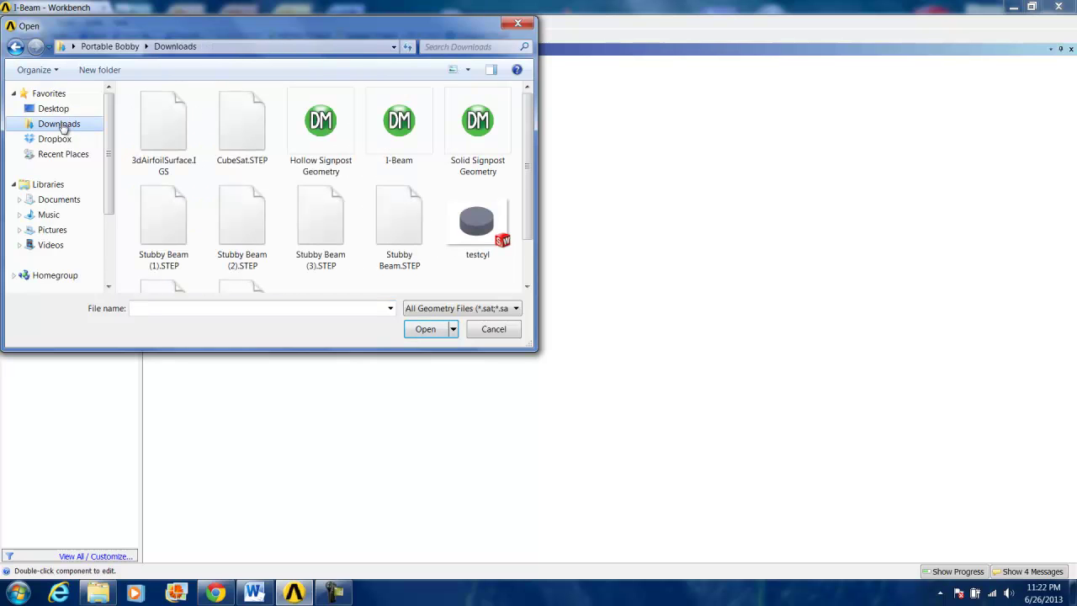
left_click(406, 131)
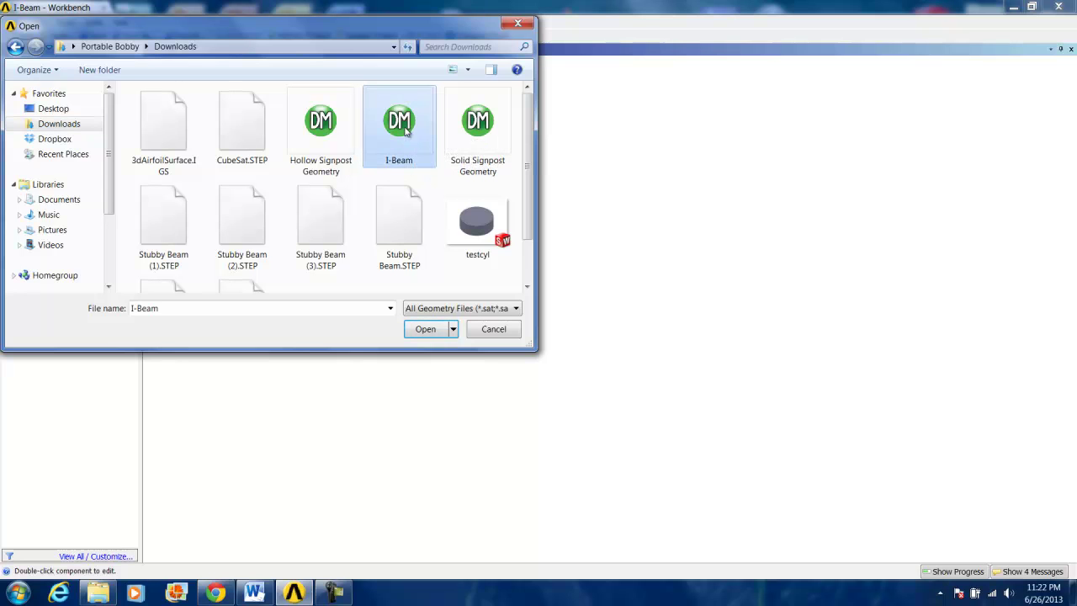
left_click(435, 330)
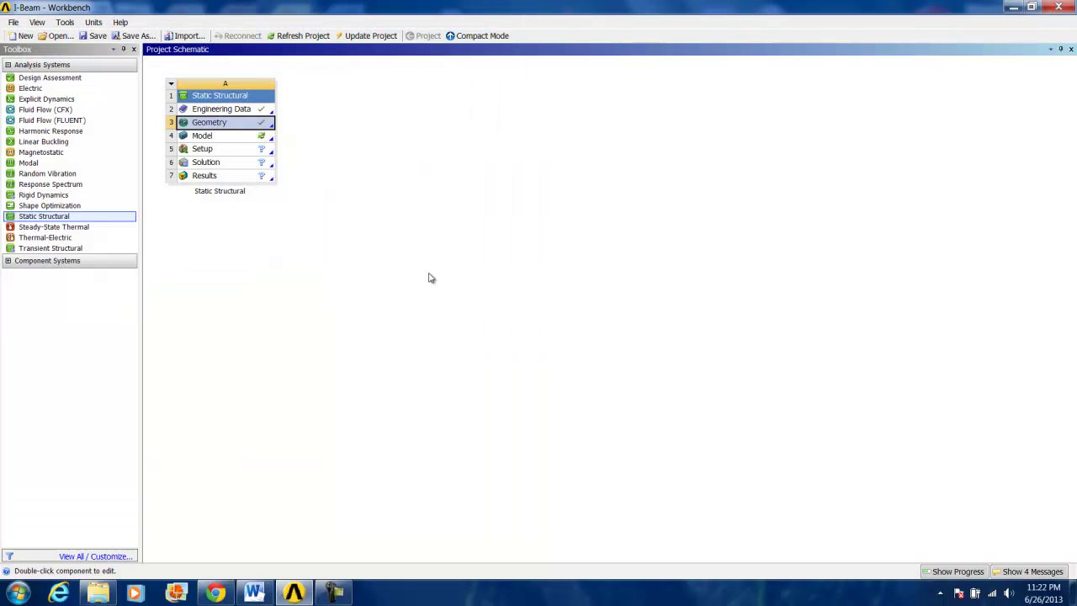
Launch Mechanical from the Static Structural system's Model cell.
double_click(237, 140)
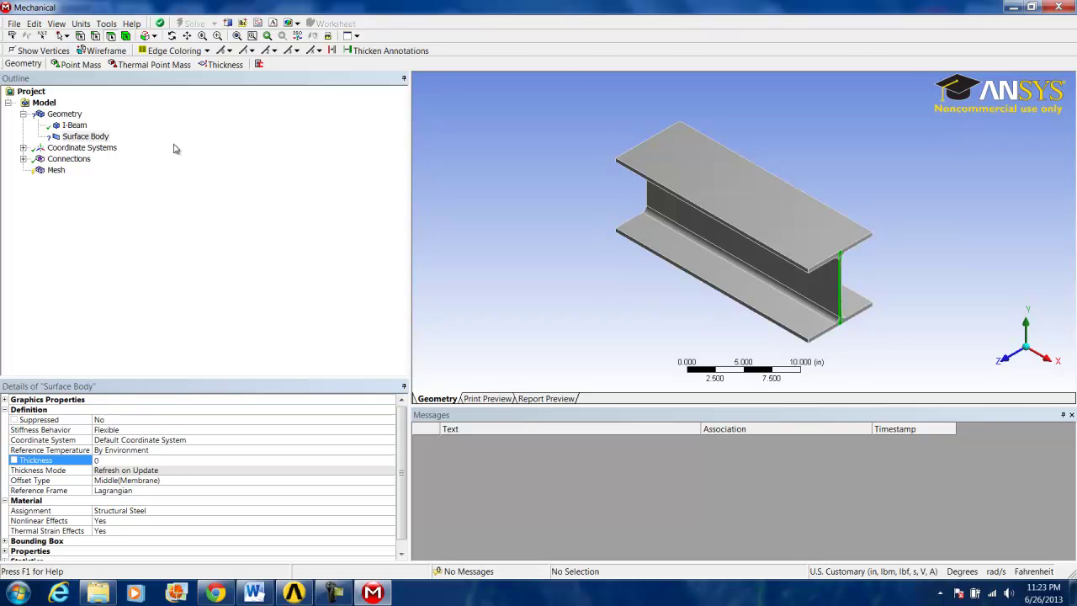
Expand Geometry and select the I-Beam, orbiting to view it from another angle.
left_click(24, 115)
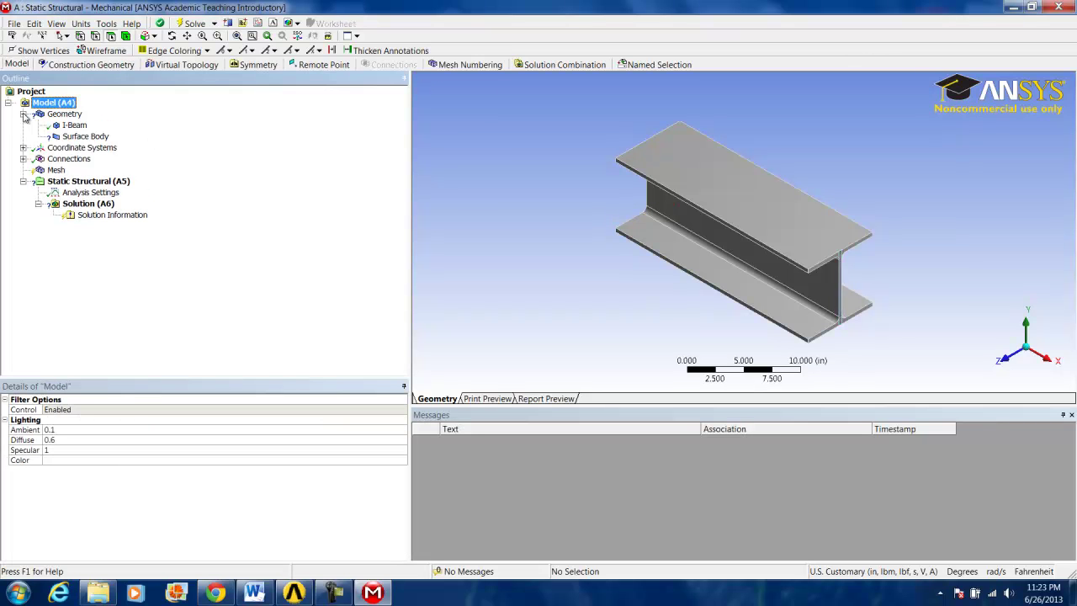
left_click(80, 126)
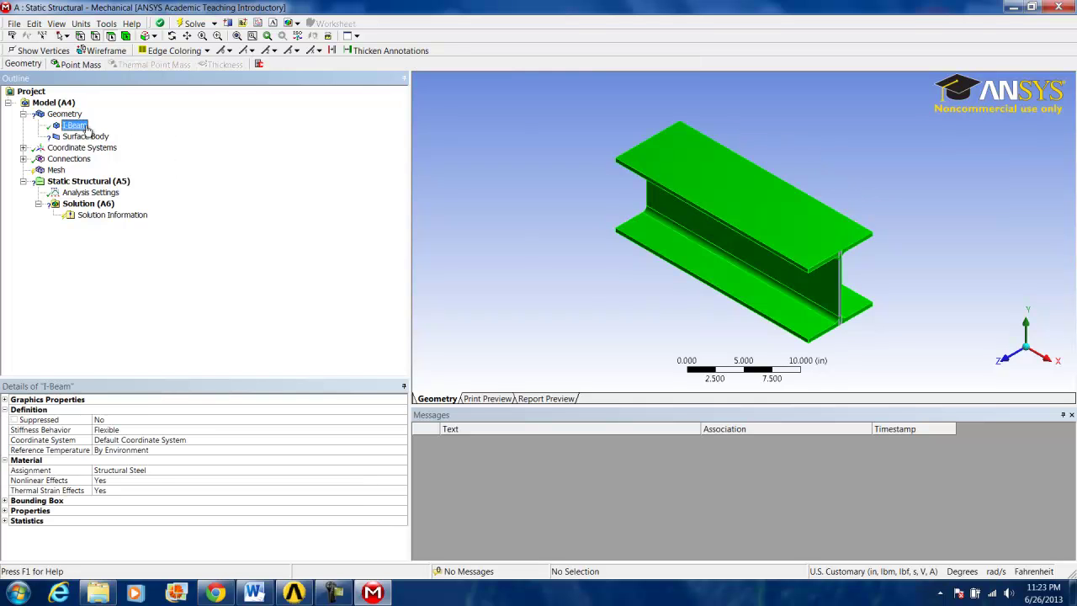
middle_click_drag(714, 266, 634, 242)
Select the Surface Body and orbit and zoom to inspect it, noting its 0 in thickness.
left_click(84, 136)
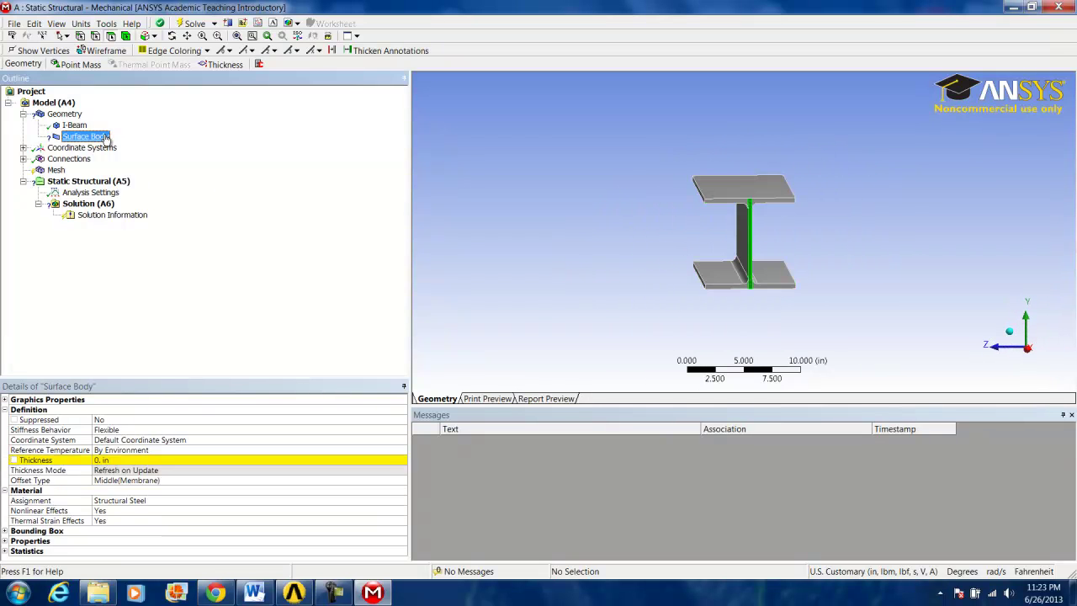
middle_click_drag(760, 278, 728, 267)
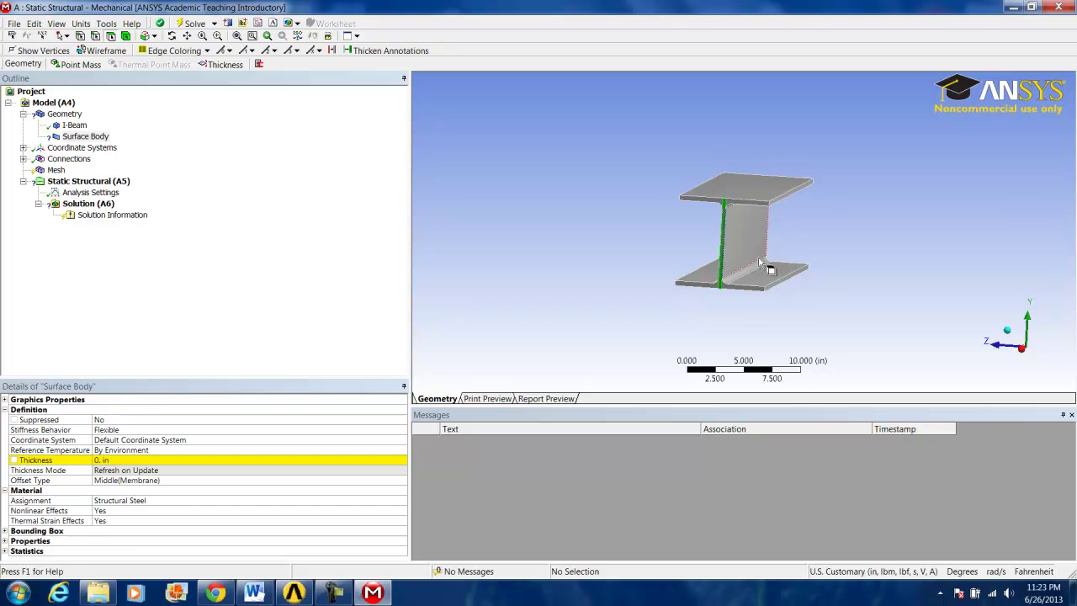
scroll(715, 218, "up", 5)
middle_click_drag(634, 278, 651, 219)
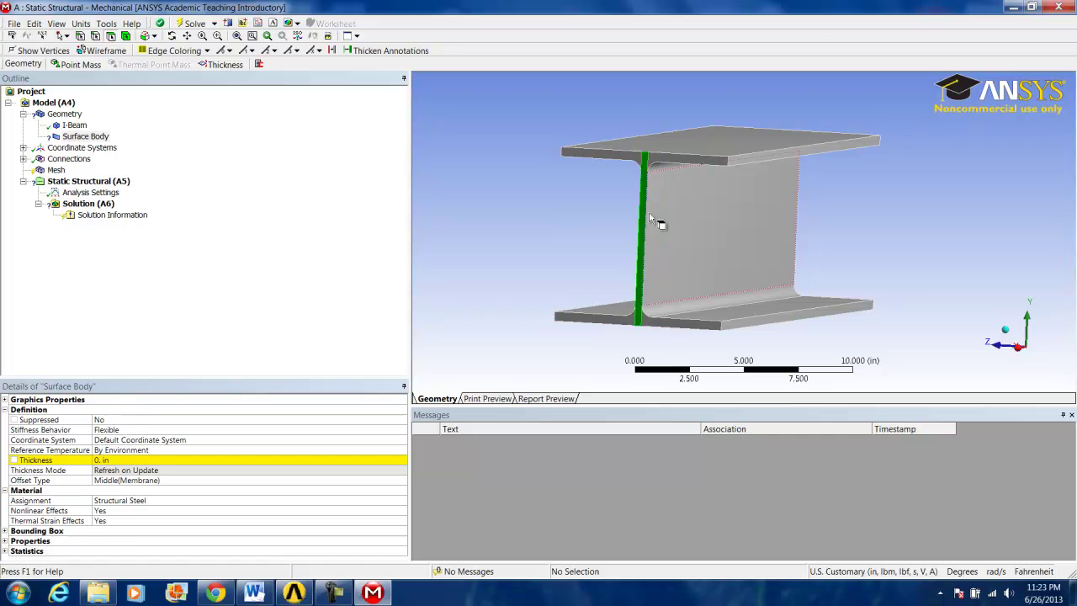
Set the Surface Body thickness to 1e-3 in.
left_click(82, 138)
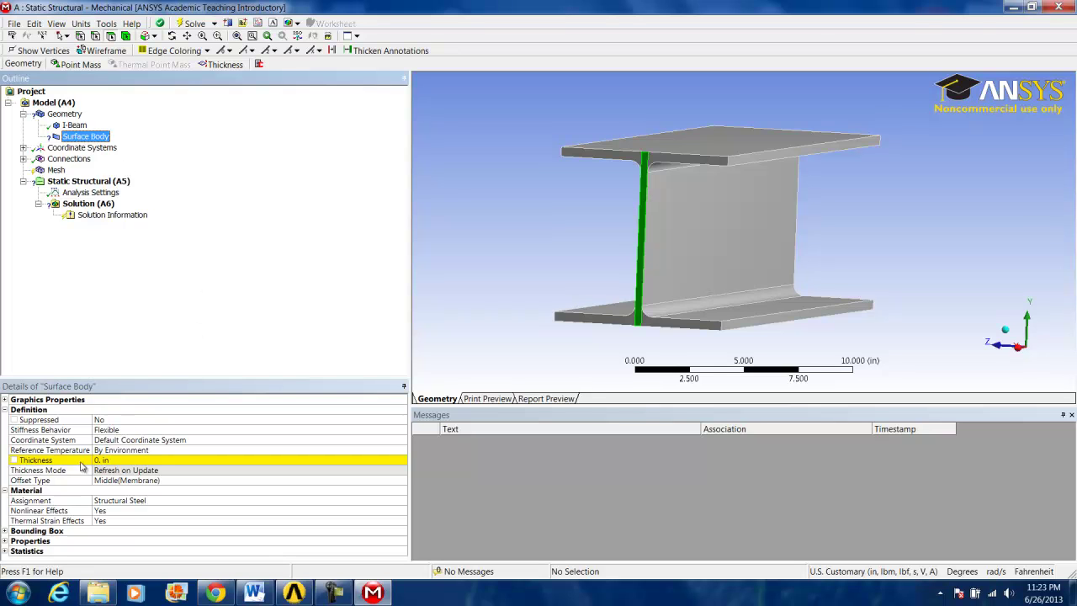
left_click(135, 461)
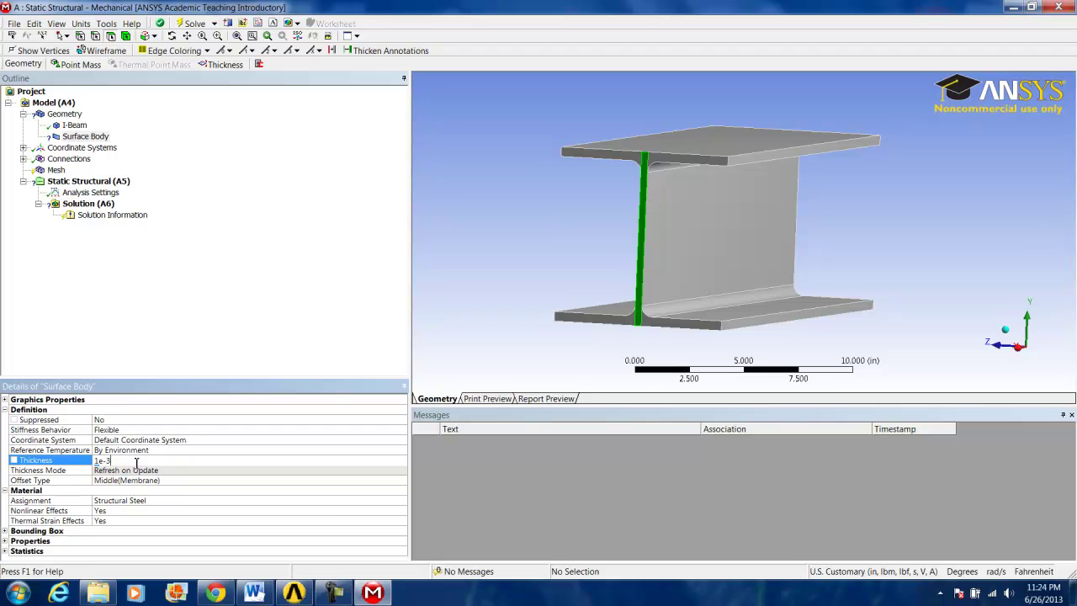
key("Return")
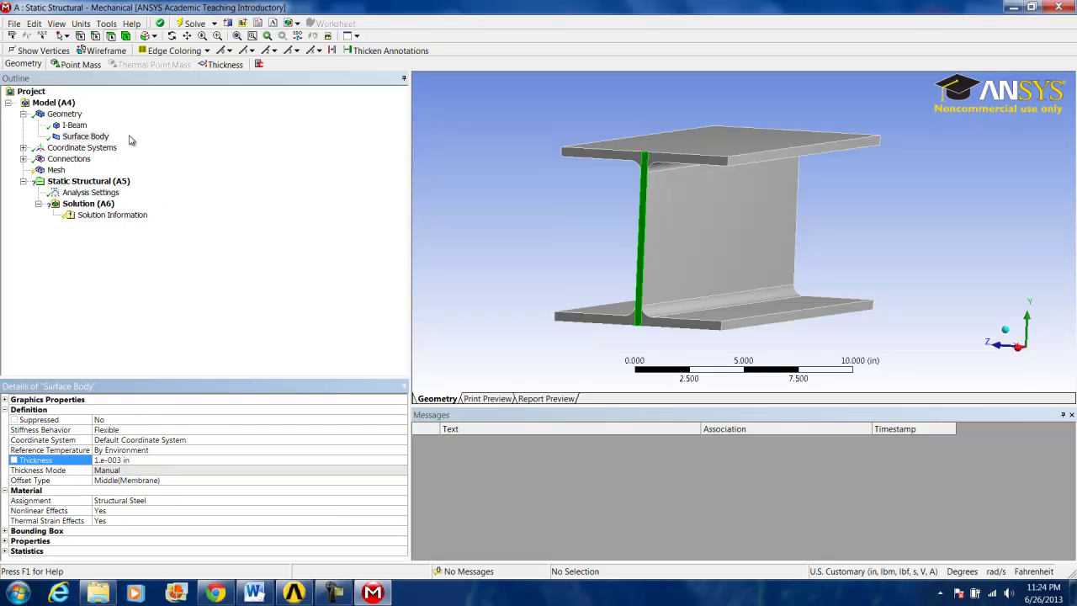
Assign Aluminum as the I-Beam's material.
left_click(84, 125)
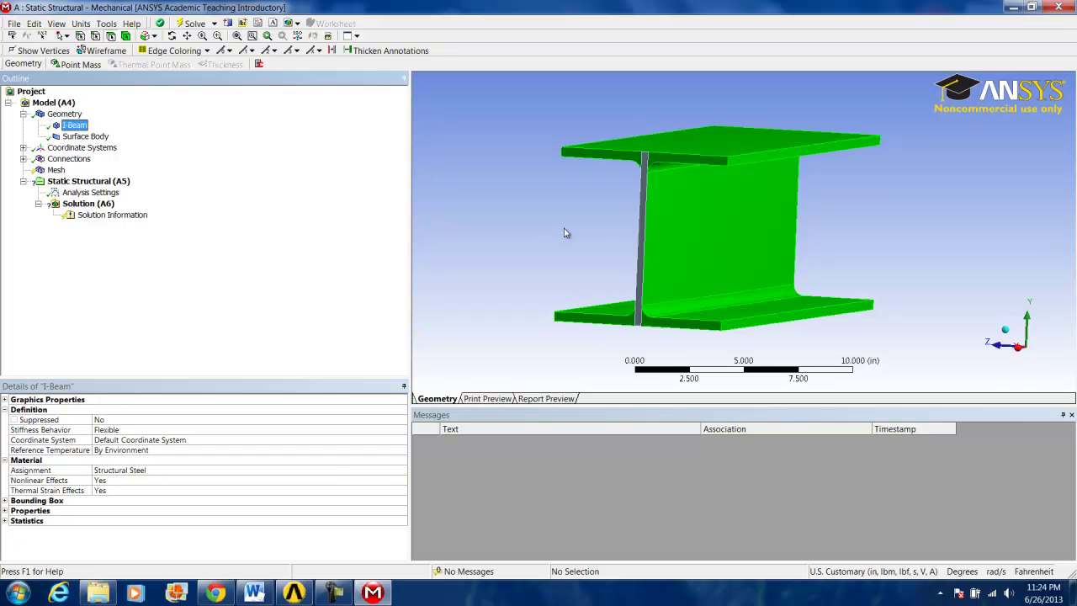
middle_click_drag(713, 212, 733, 202)
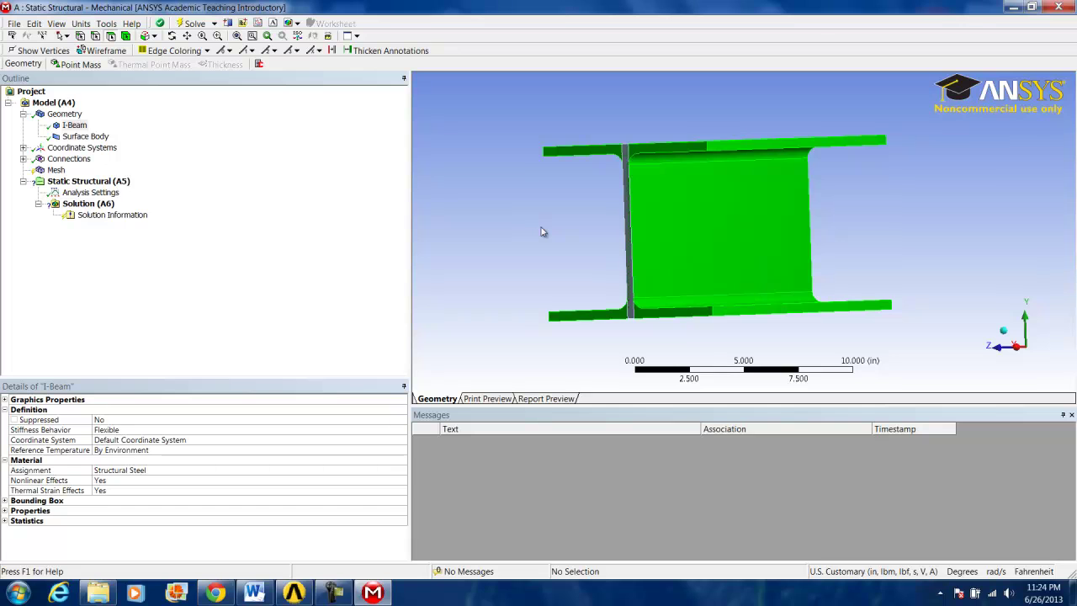
left_click(402, 472)
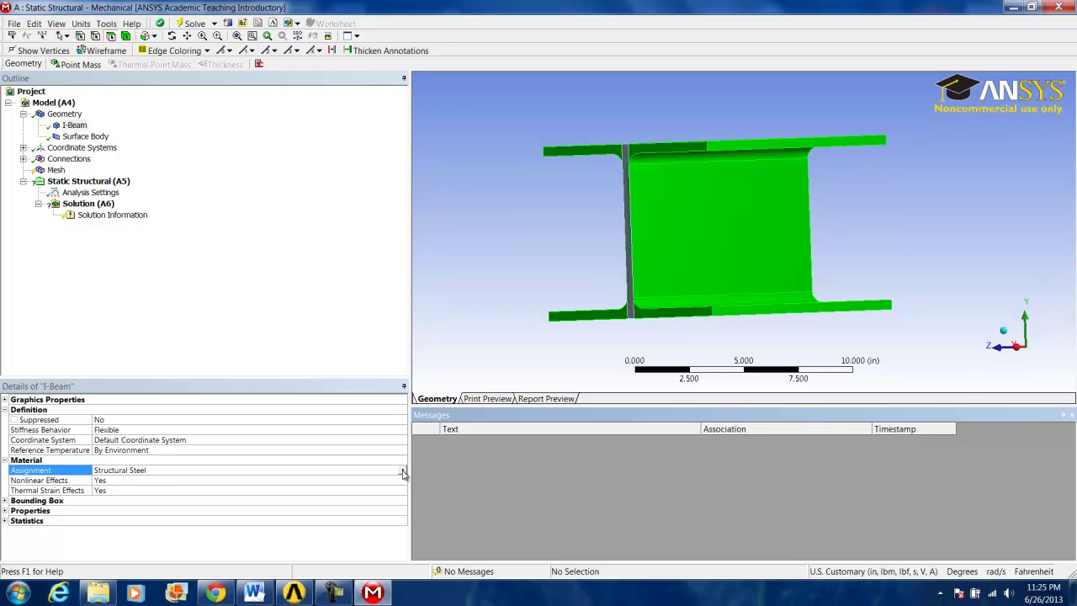
left_click(402, 472)
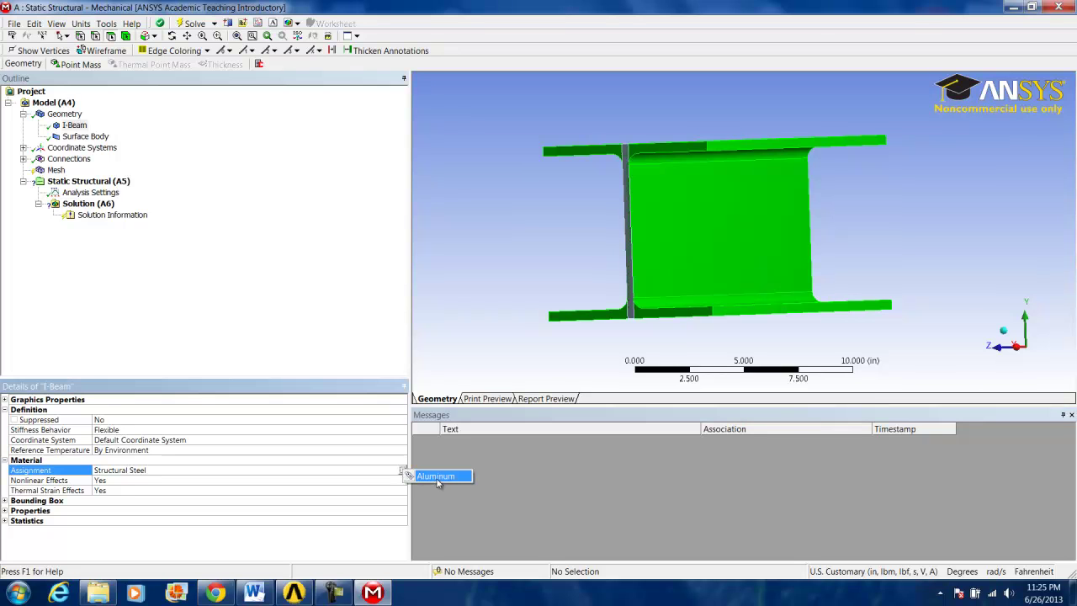
left_click(437, 476)
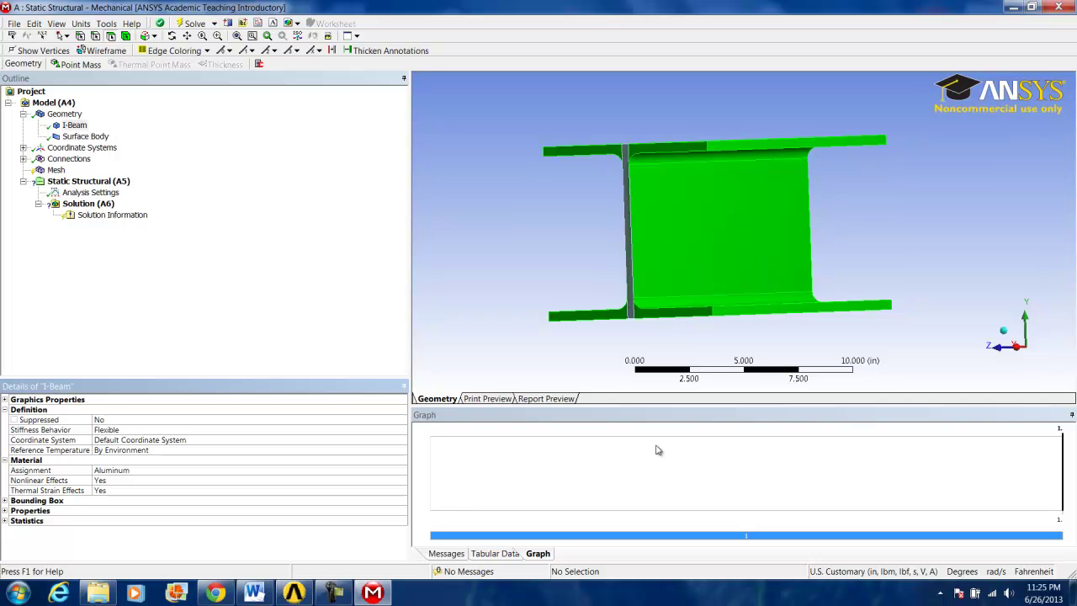
Assign Aluminum as the Surface Body's material.
middle_click_drag(685, 229, 758, 216)
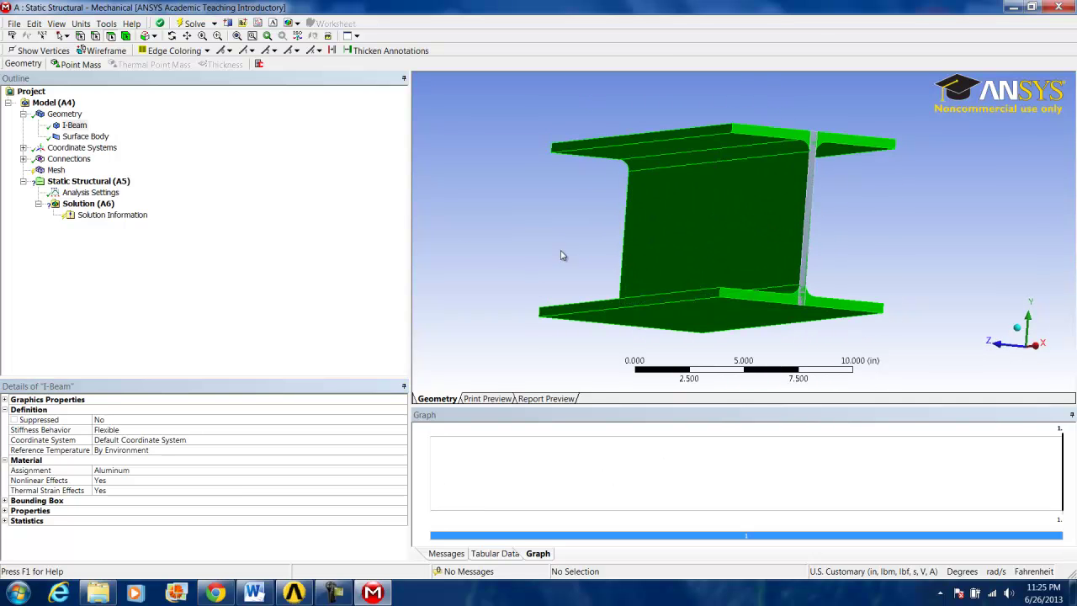
left_click(87, 137)
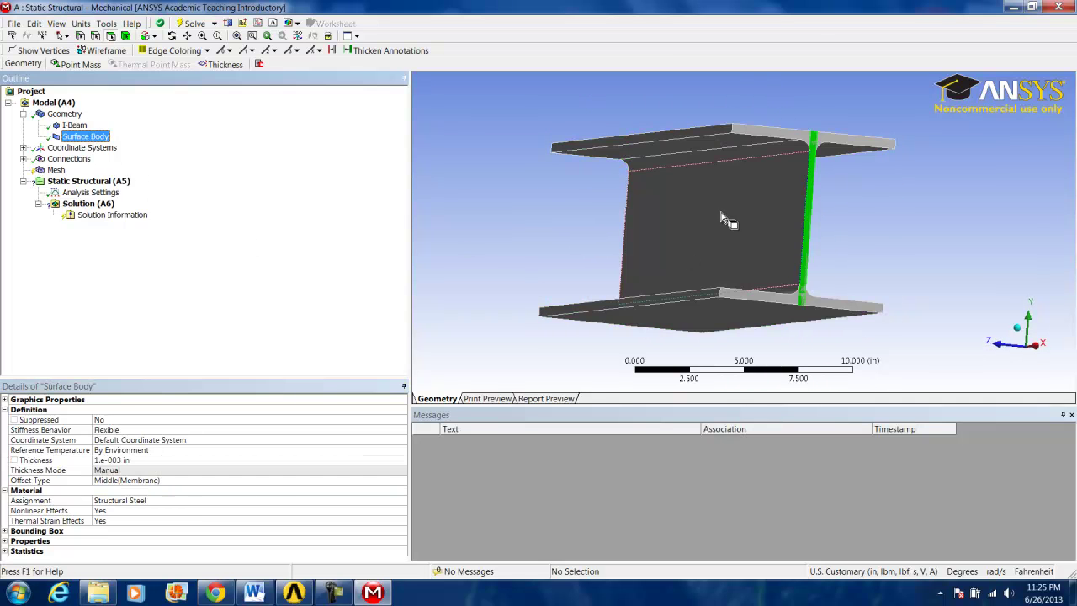
middle_click_drag(716, 222, 594, 218)
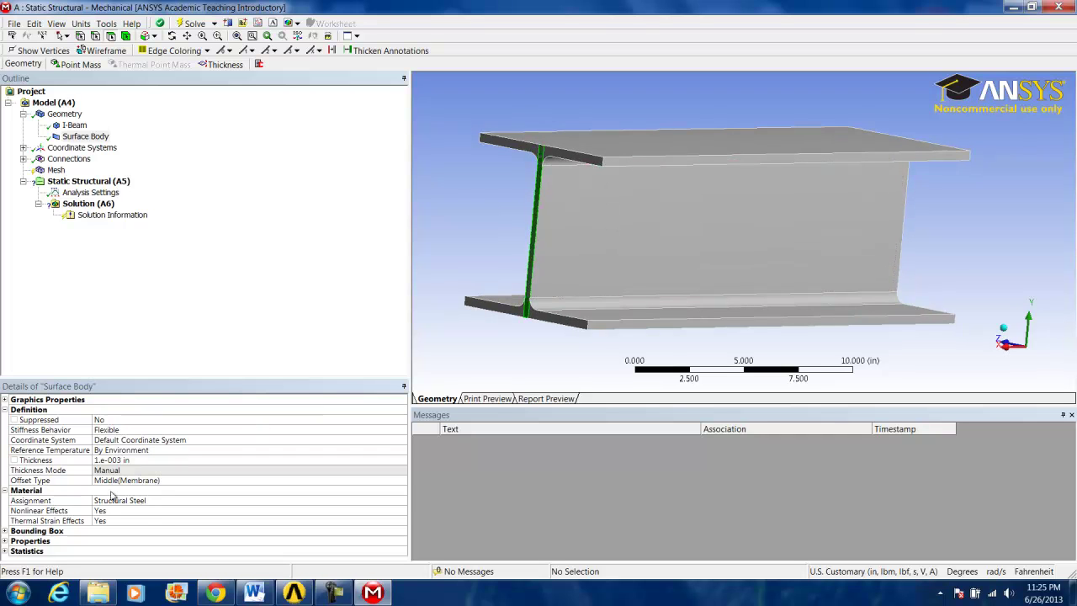
left_click(394, 510)
left_click(400, 501)
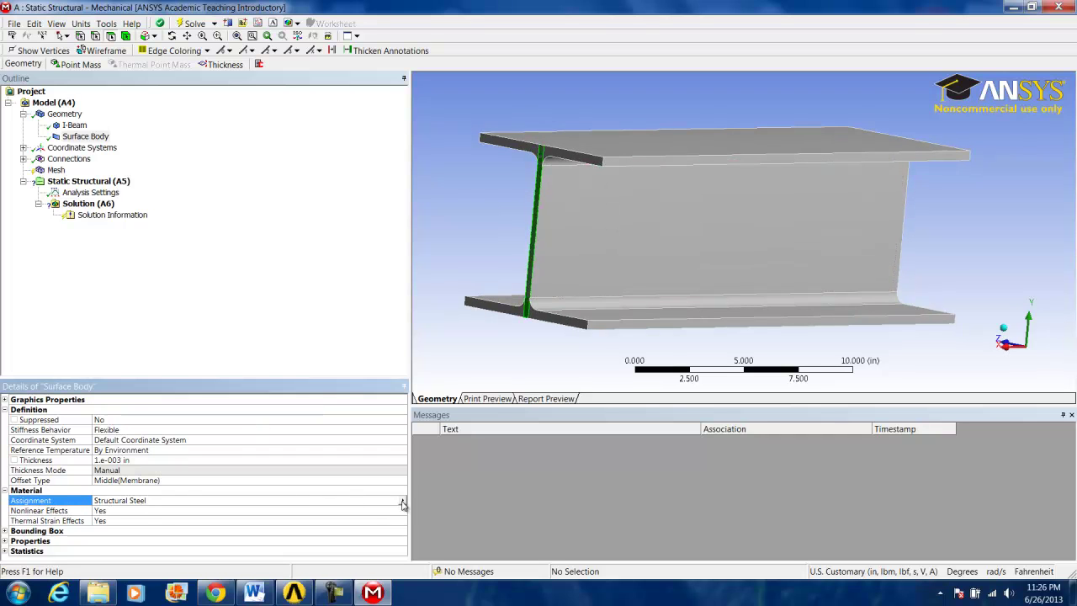
left_click(405, 503)
left_click(430, 509)
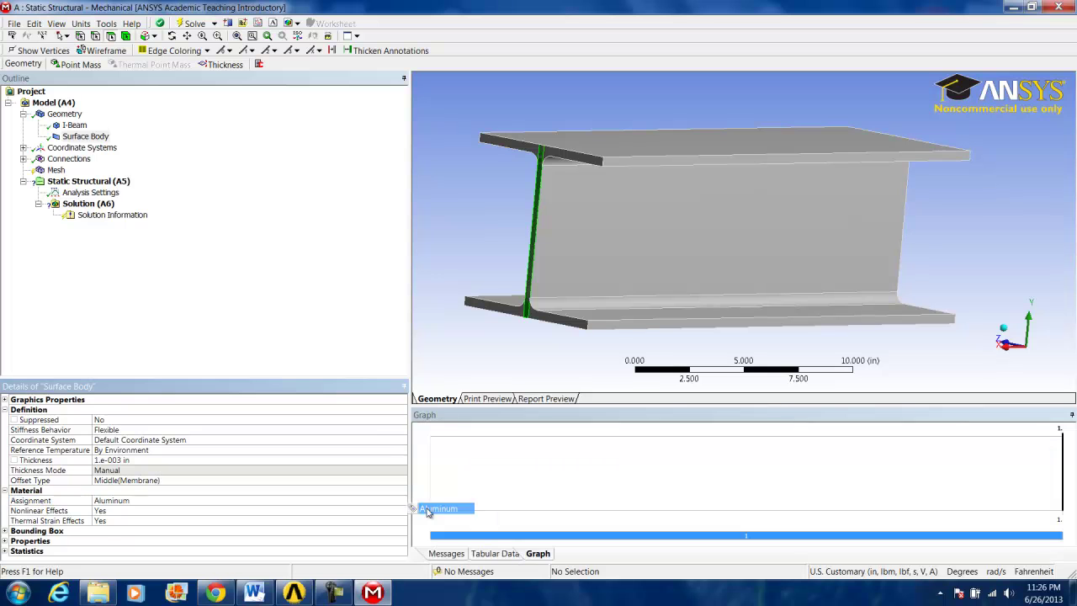